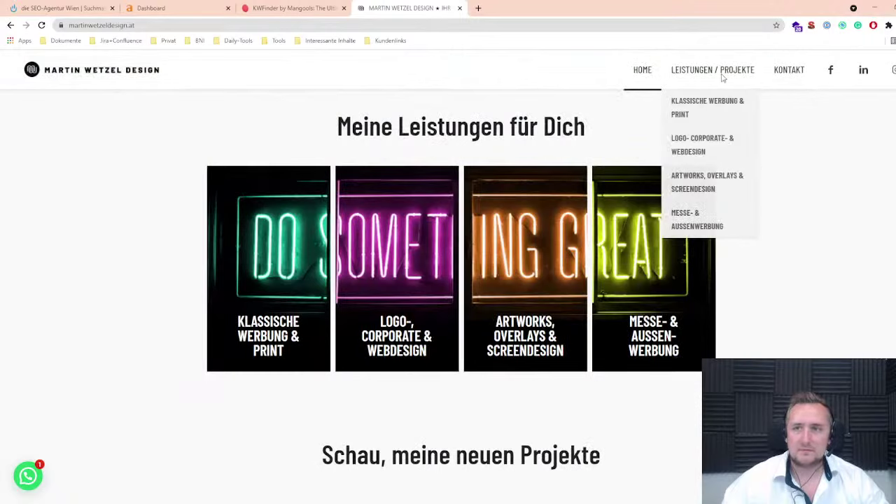
# View the Klassische Werbung & Print page, then open Logo- Corporate- & Webdesign and highlight "webdesign" in its URL
pyautogui.click(695, 104)
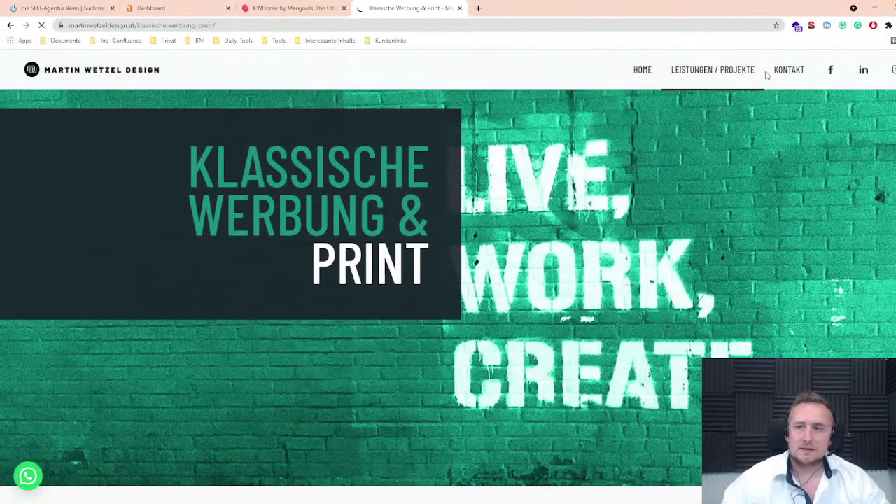
pyautogui.moveTo(766, 77)
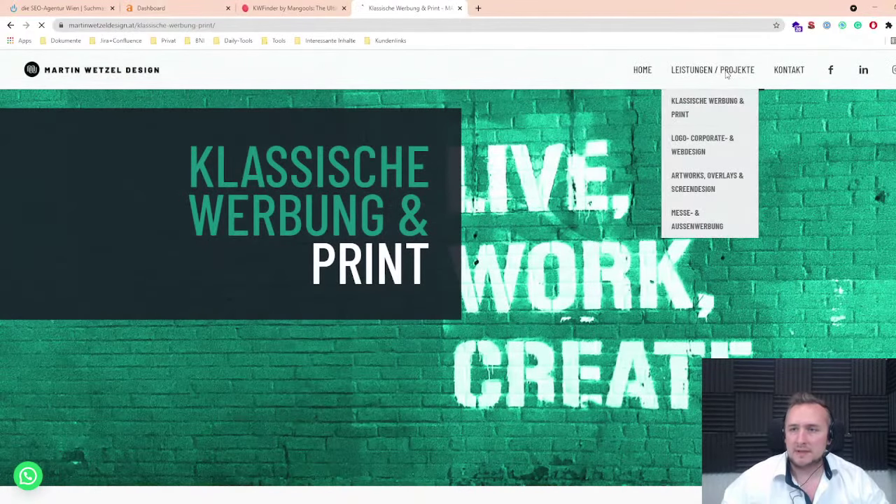
pyautogui.click(720, 144)
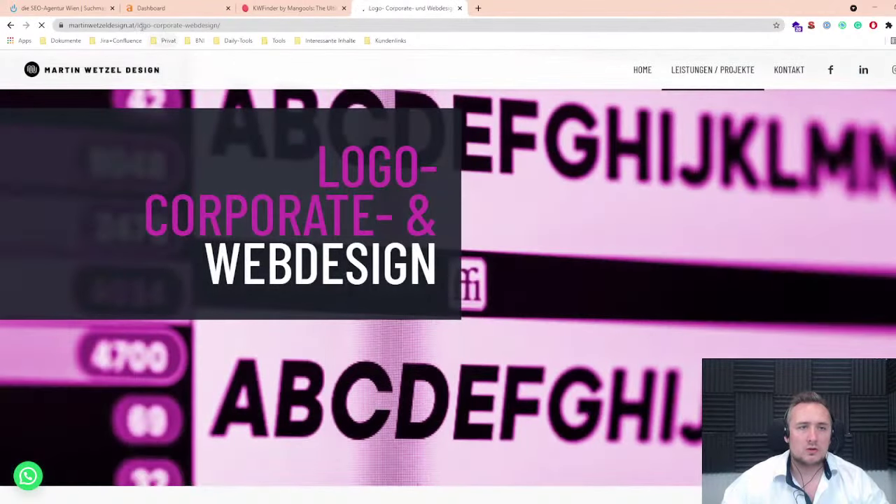
pyautogui.doubleClick(171, 25)
pyautogui.moveTo(207, 25); pyautogui.dragTo(242, 25)
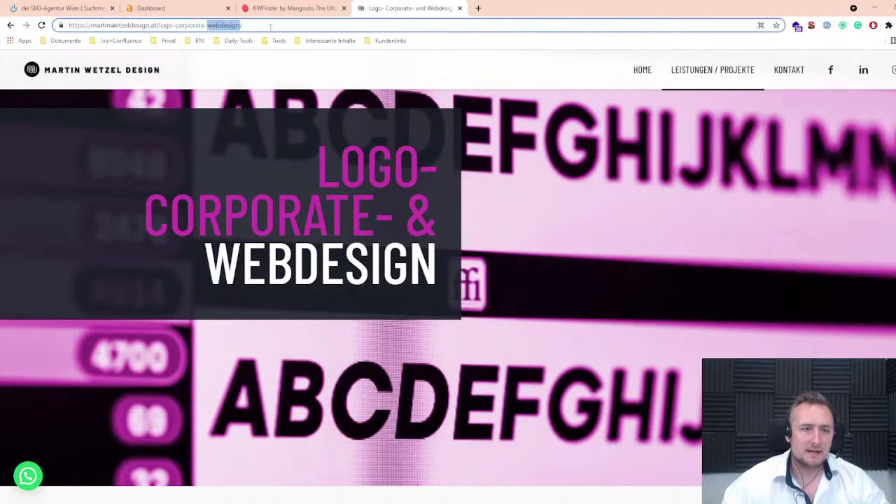
pyautogui.click(343, 186)
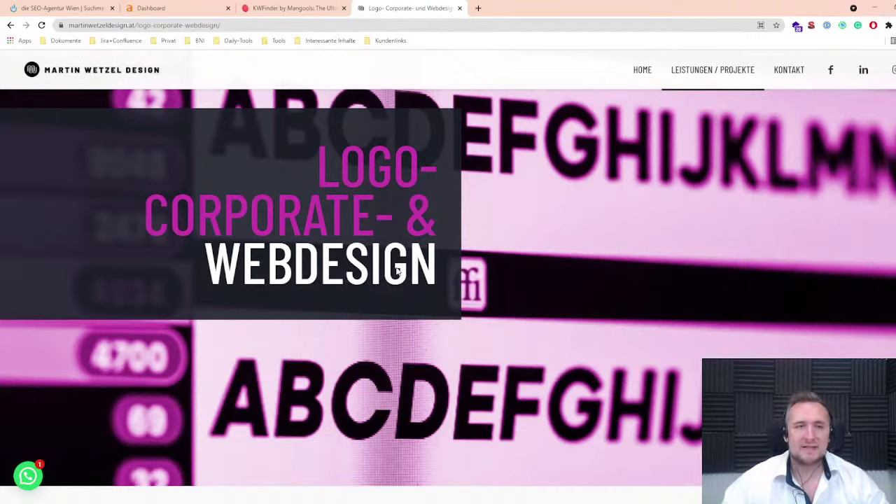
# Examine the heading, intro text and project gallery of the Logo- Corporate- & Webdesign page, including one enlarged website image
pyautogui.scroll(-5, 396, 271)
pyautogui.scroll(5, 567, 175)
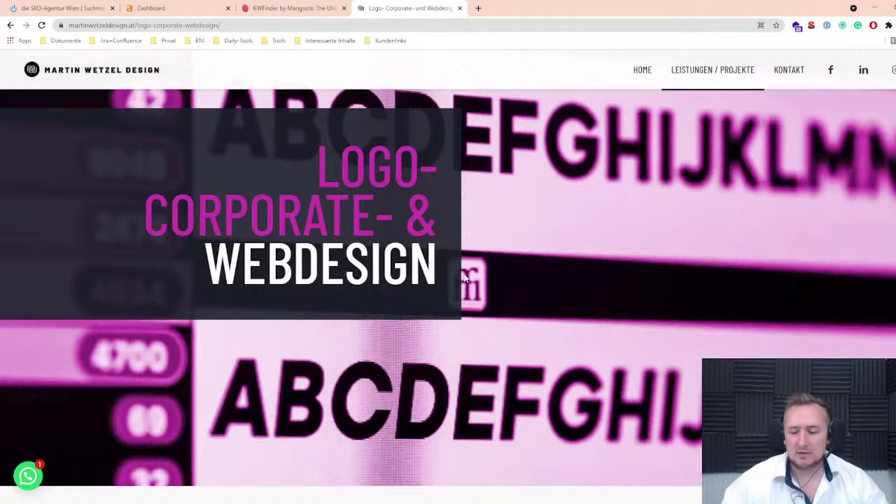
pyautogui.scroll(-10, 465, 278)
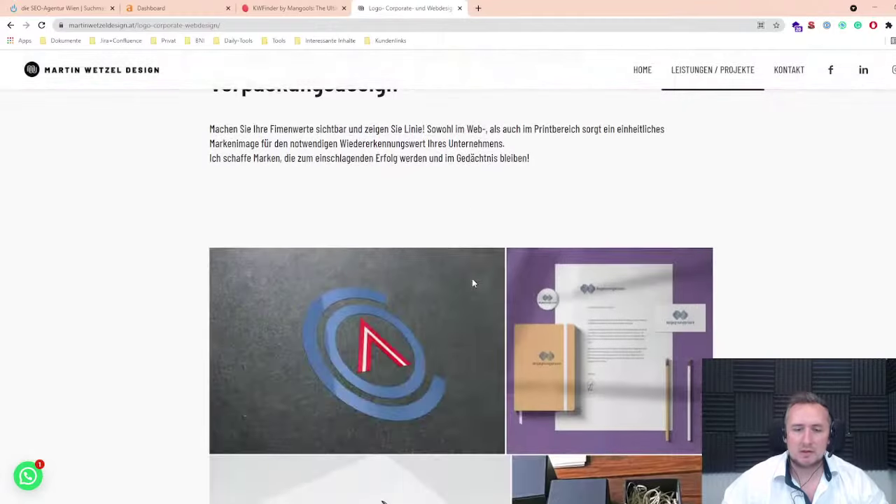
pyautogui.scroll(-12, 483, 286)
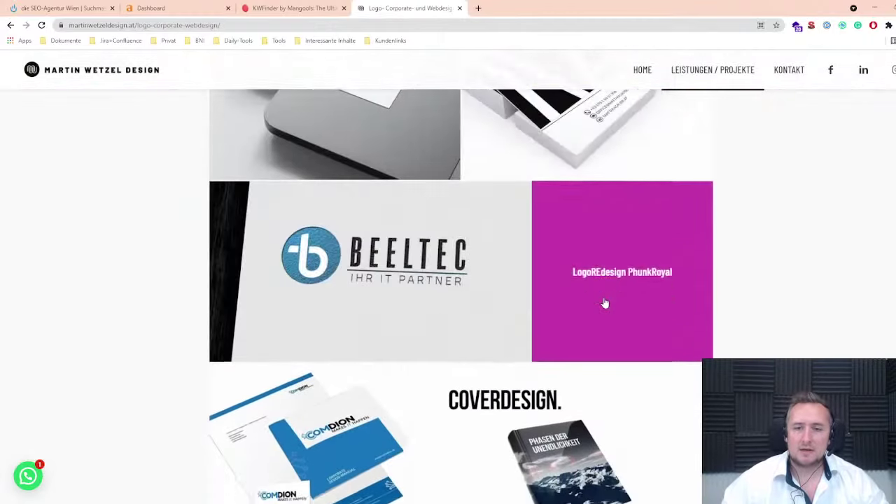
pyautogui.scroll(-9, 605, 302)
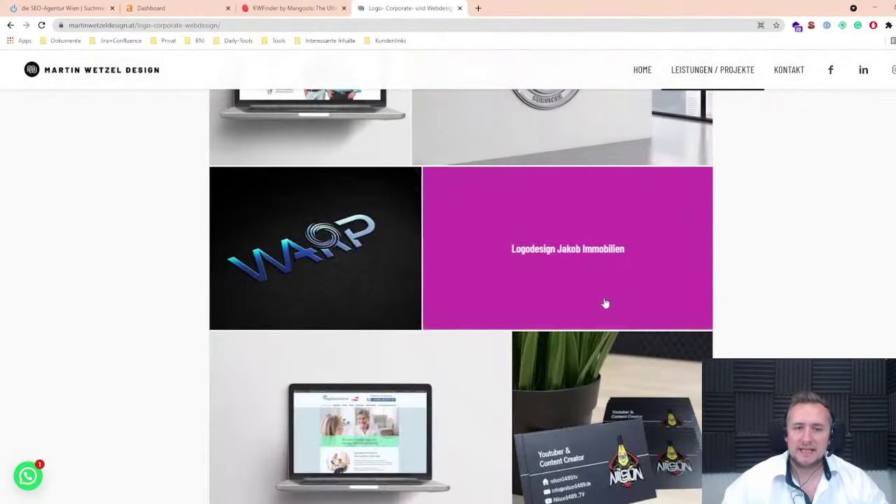
pyautogui.scroll(3, 605, 303)
pyautogui.click(313, 249)
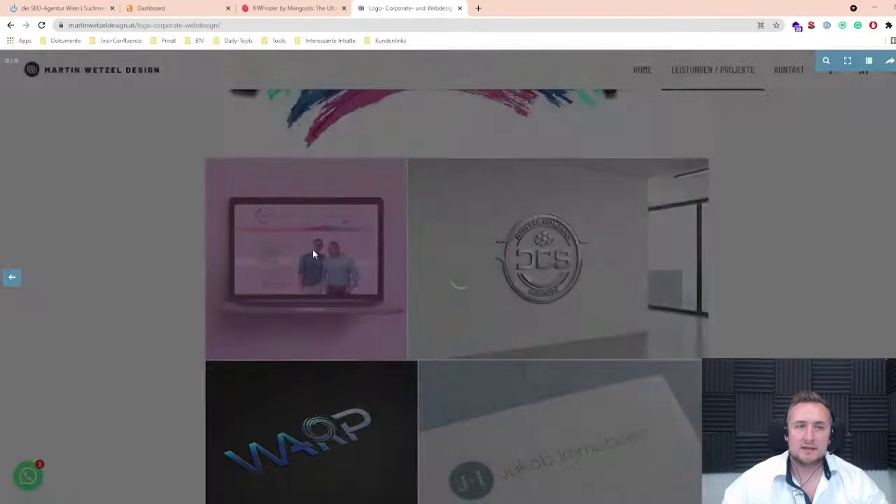
pyautogui.press('Escape')
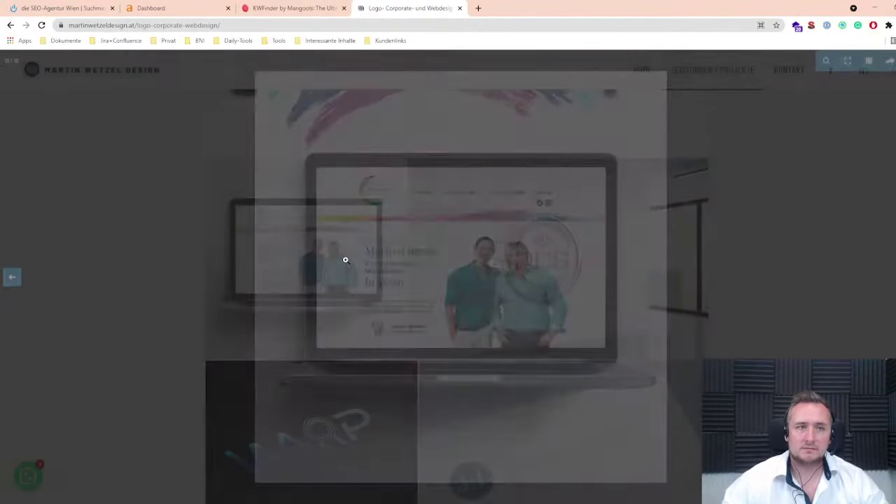
pyautogui.scroll(-2, 719, 232)
pyautogui.scroll(-10, 804, 220)
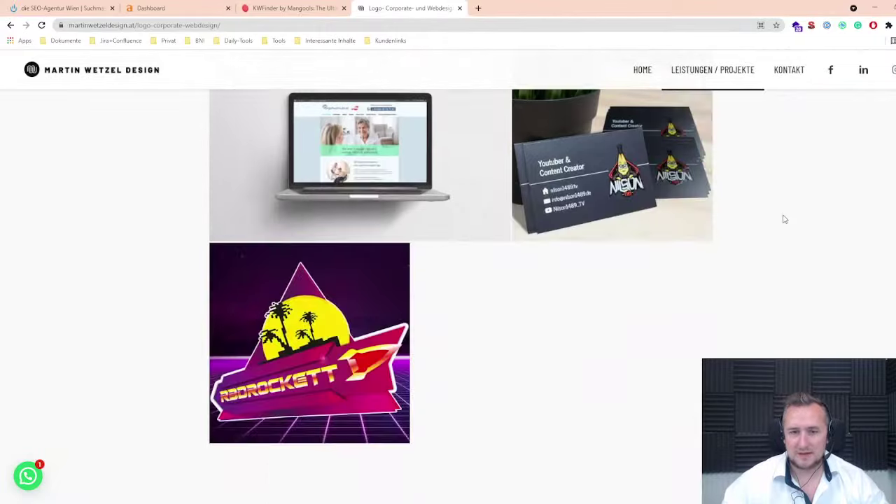
pyautogui.scroll(15, 783, 220)
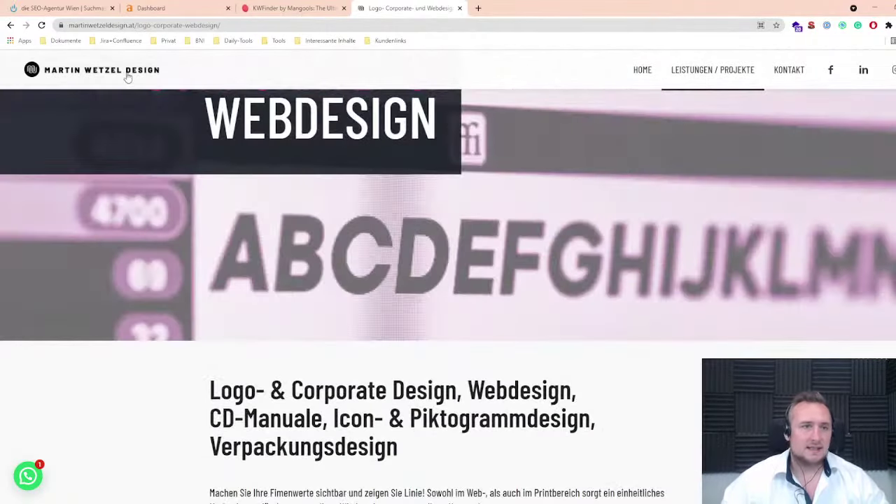
# Return to the site's home page and look over its services section
pyautogui.click(120, 76)
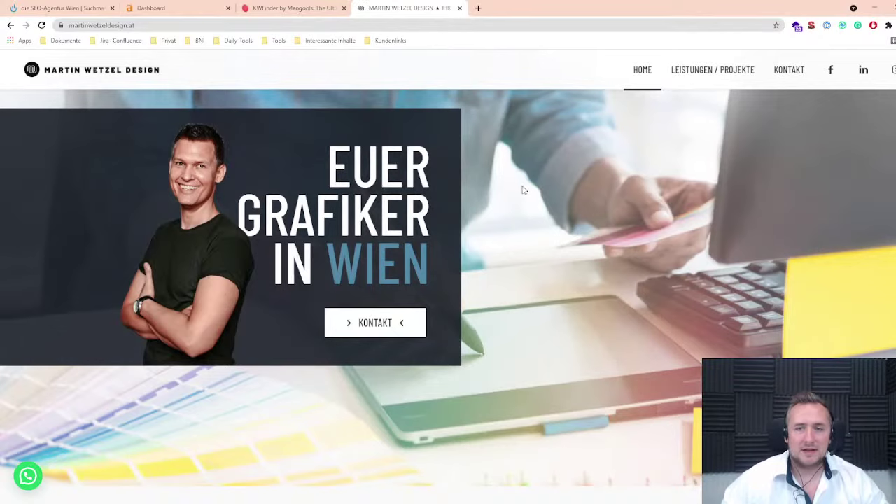
pyautogui.scroll(-7, 525, 190)
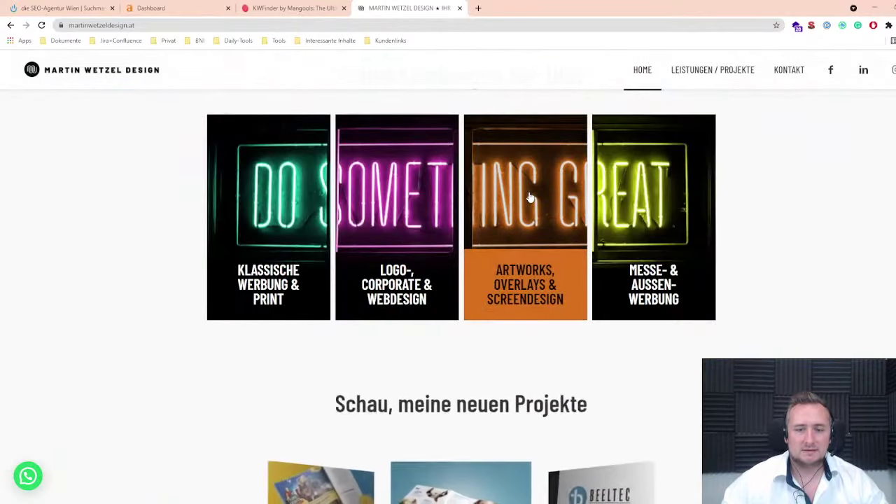
pyautogui.scroll(7, 530, 196)
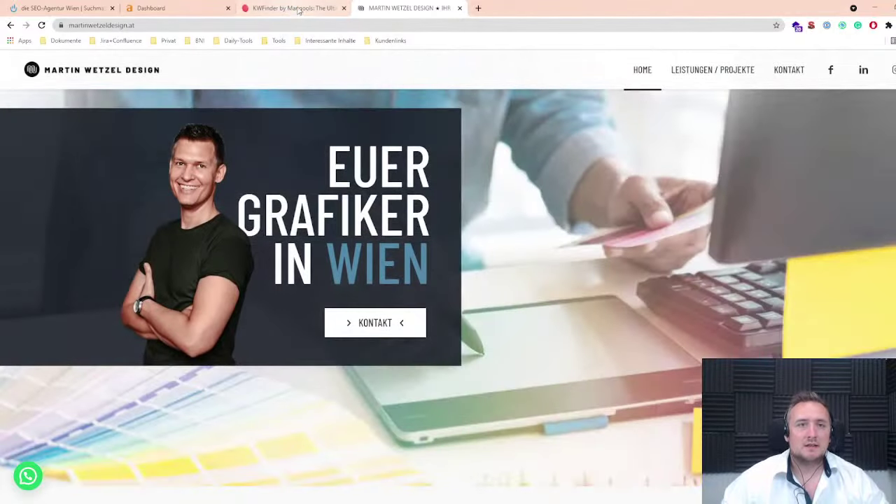
# Switch to KWFinder and search for the keyword "grafiker wien" in Austria with any language
pyautogui.click(299, 10)
pyautogui.click(275, 293)
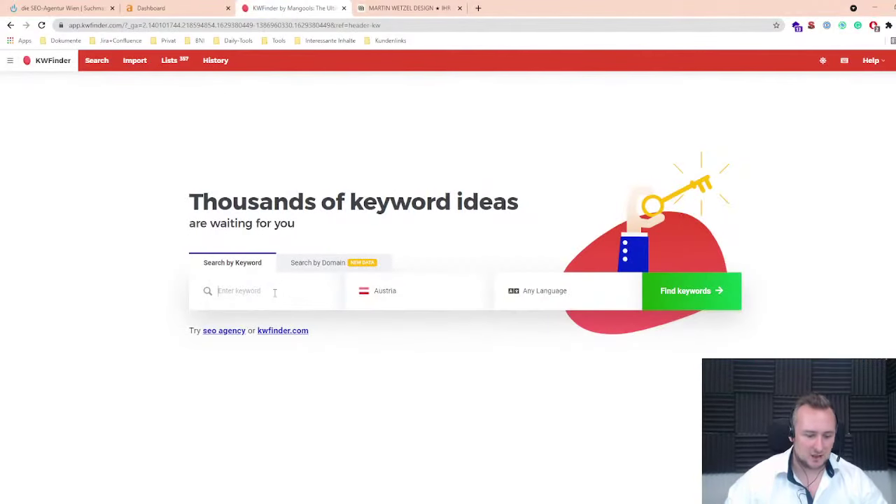
pyautogui.write('grafiker wien')
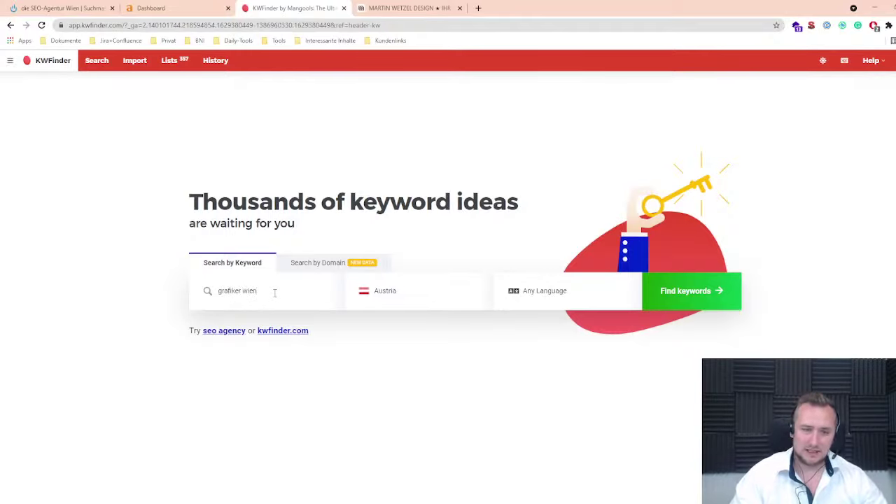
pyautogui.press('Return')
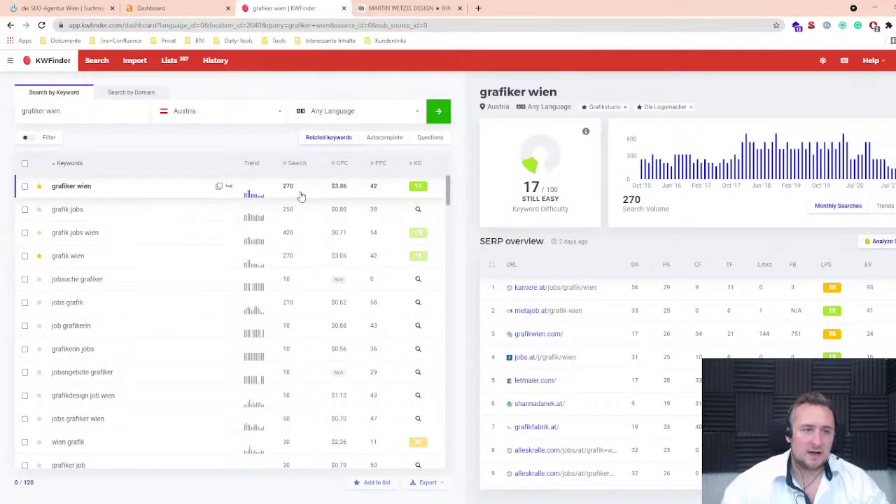
# Compare the keyword details of "grafik wien" and "grafiker wien" and check the ranking competitor site grafikwien.com
pyautogui.click(308, 258)
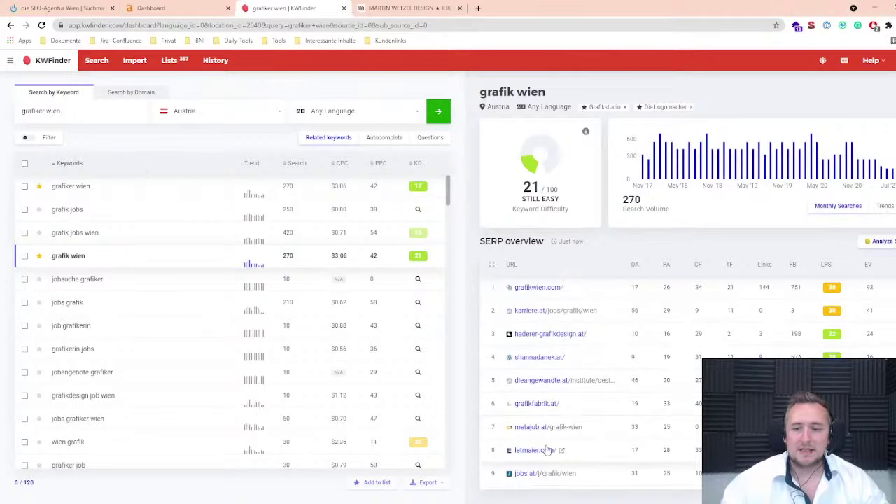
pyautogui.click(112, 186)
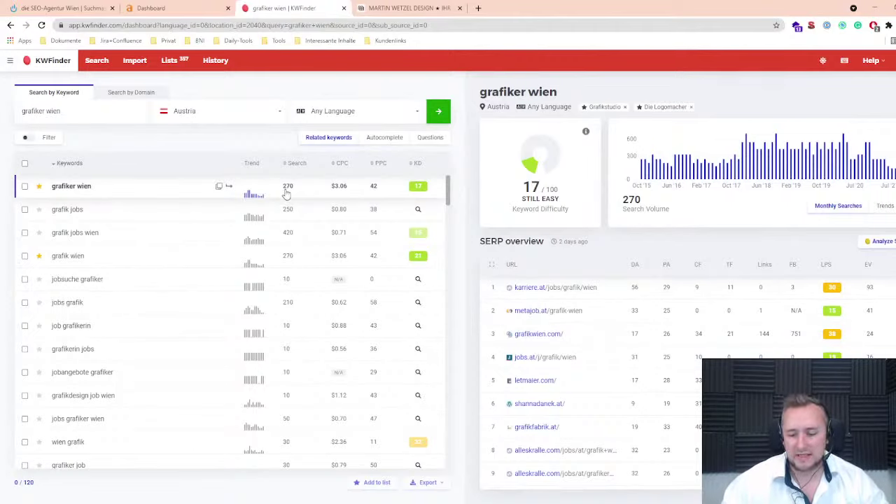
pyautogui.click(549, 337)
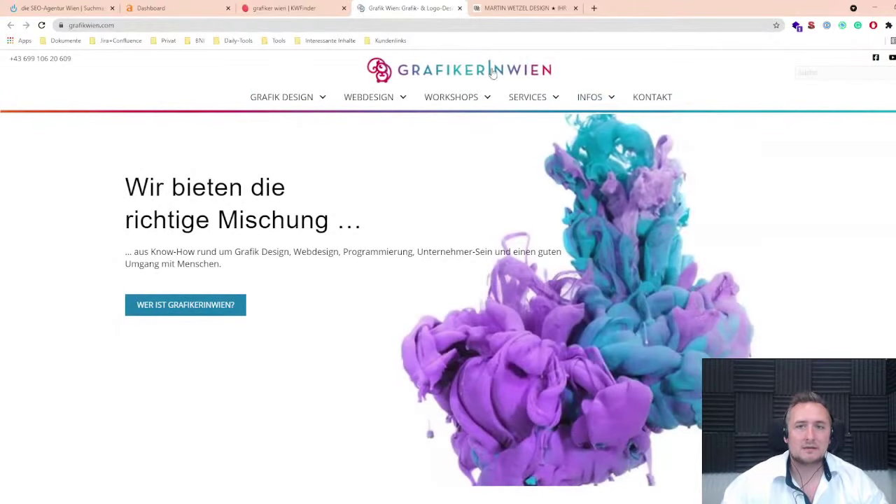
pyautogui.click(459, 8)
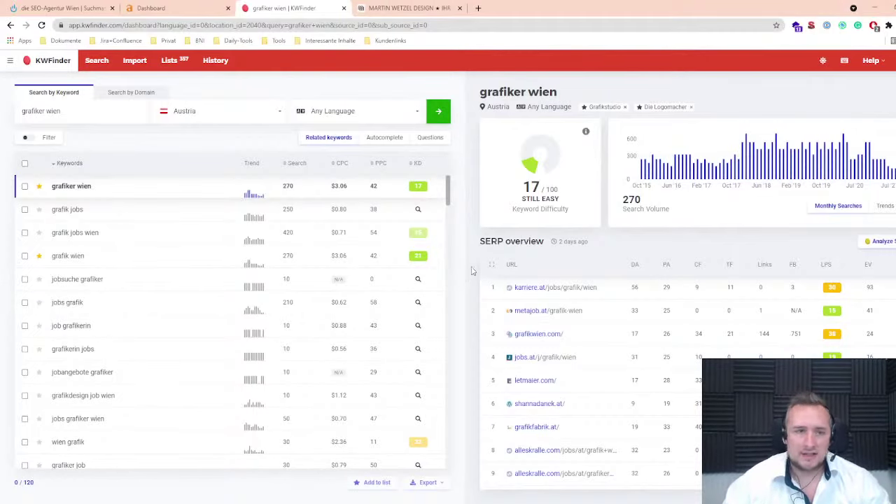
pyautogui.moveTo(86, 109); pyautogui.dragTo(3, 111)
pyautogui.click(98, 133)
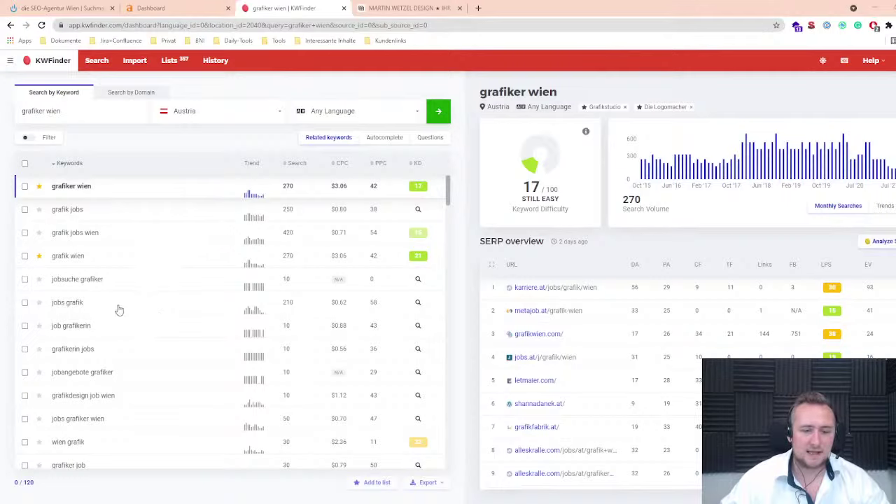
pyautogui.click(40, 184)
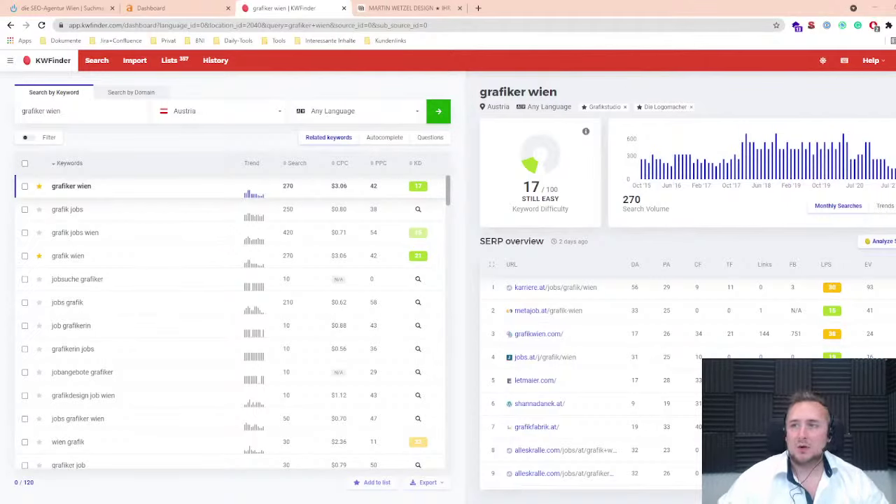
pyautogui.click(410, 8)
pyautogui.click(318, 9)
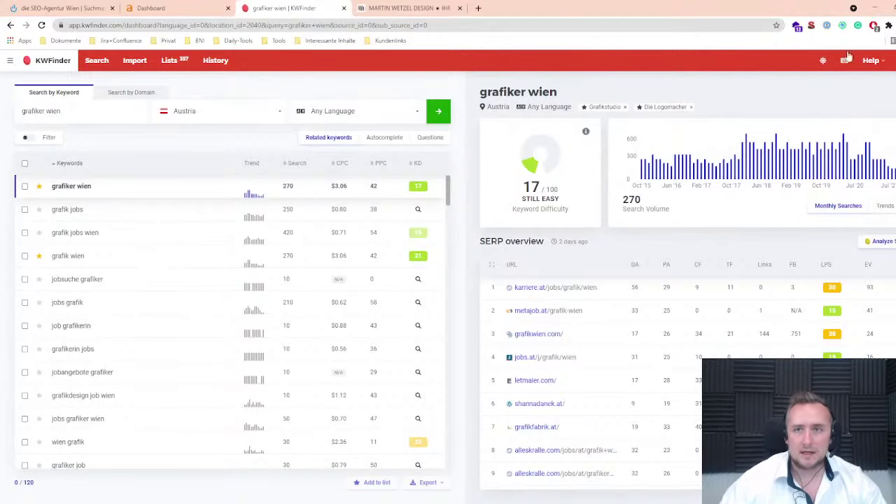
# Switch from KWFinder to the Mangools rank tracking tool SERPWatcher and show it in a maximized window
pyautogui.doubleClick(611, 17)
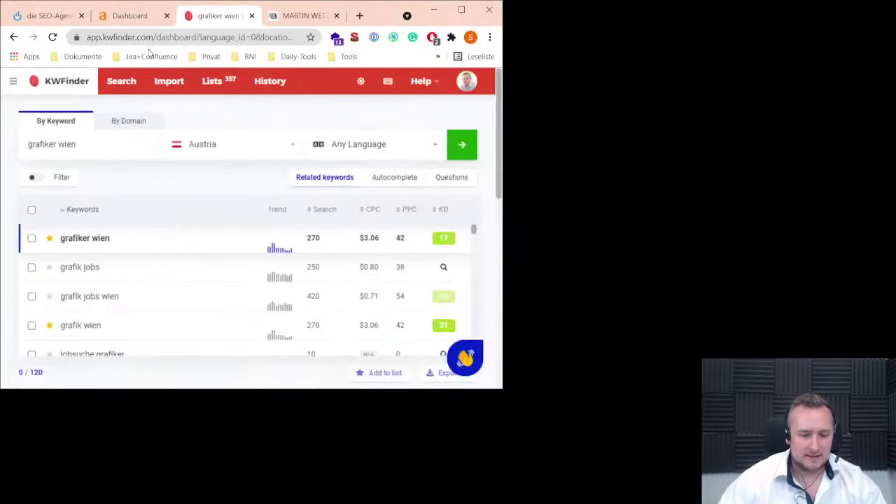
pyautogui.click(32, 84)
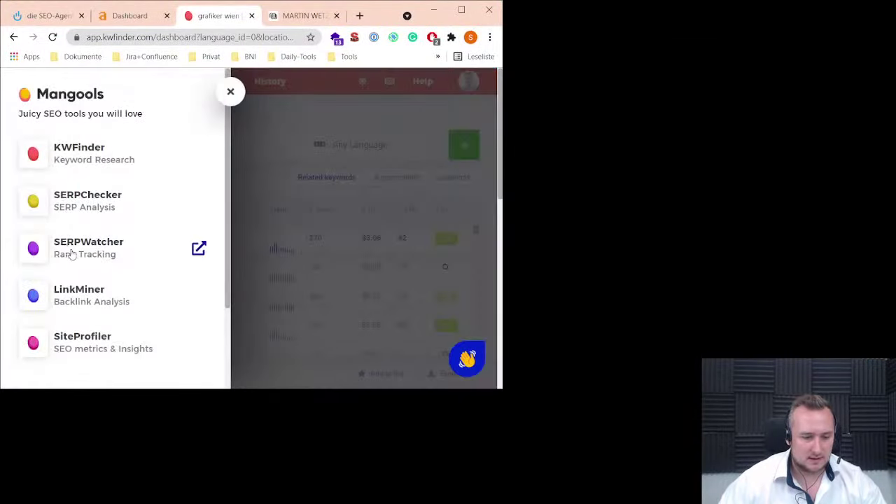
pyautogui.click(198, 248)
pyautogui.click(201, 16)
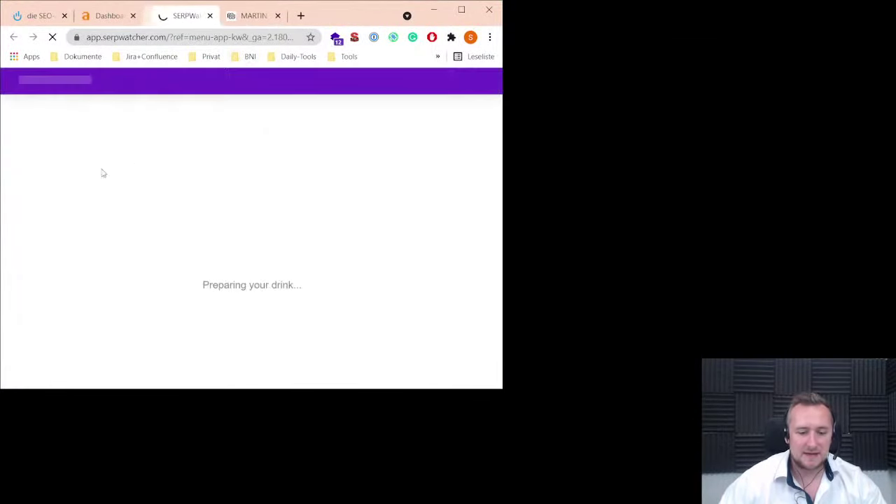
pyautogui.click(462, 10)
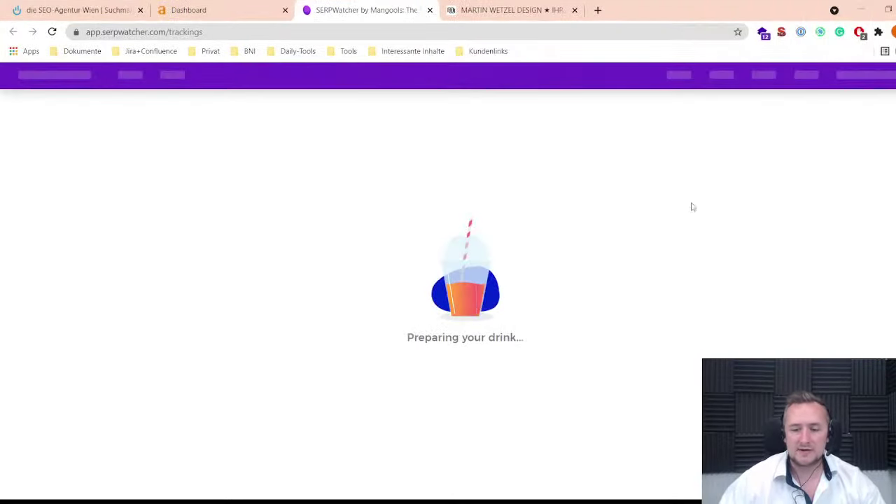
# Search the SERPWatcher trackings for "ithelps"
pyautogui.click(783, 121)
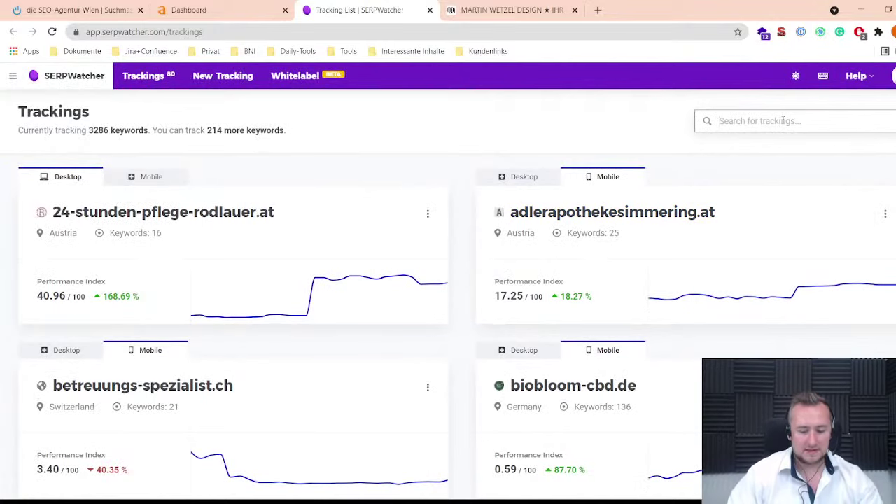
pyautogui.write('it')
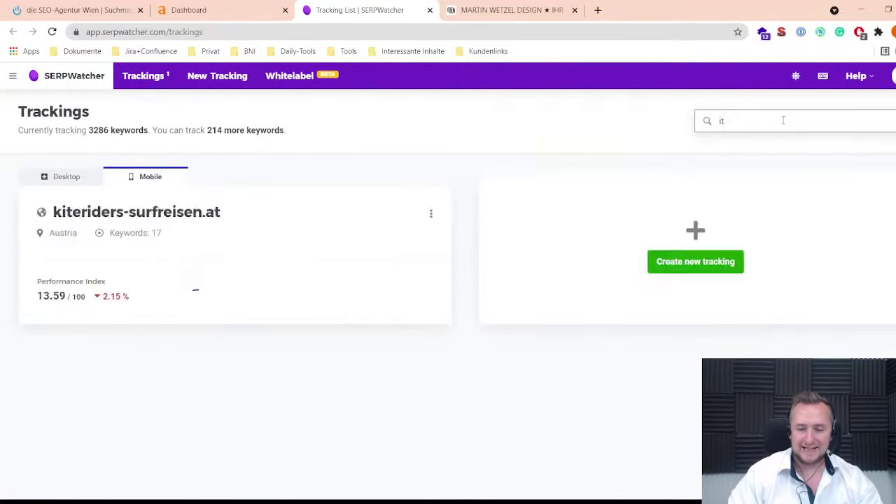
pyautogui.write('helps')
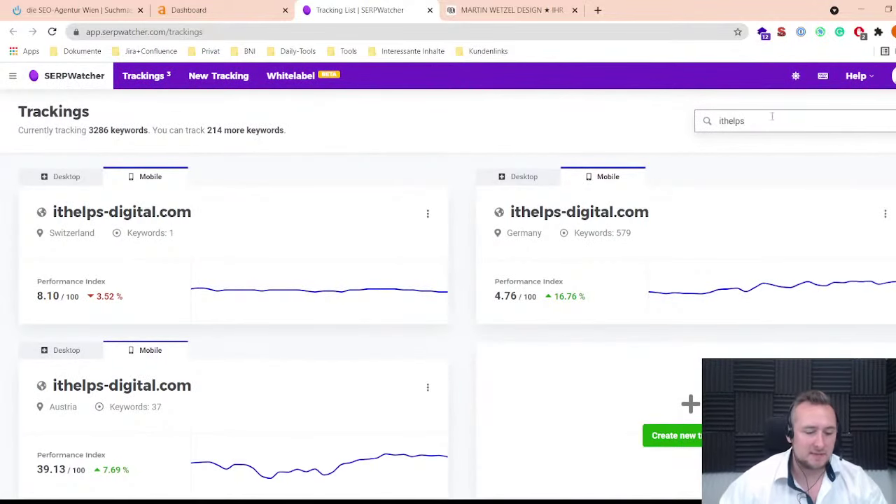
# Open the Austrian mobile tracking of ithelps-digital.com and show the details of the keyword "seo wien"
pyautogui.click(178, 385)
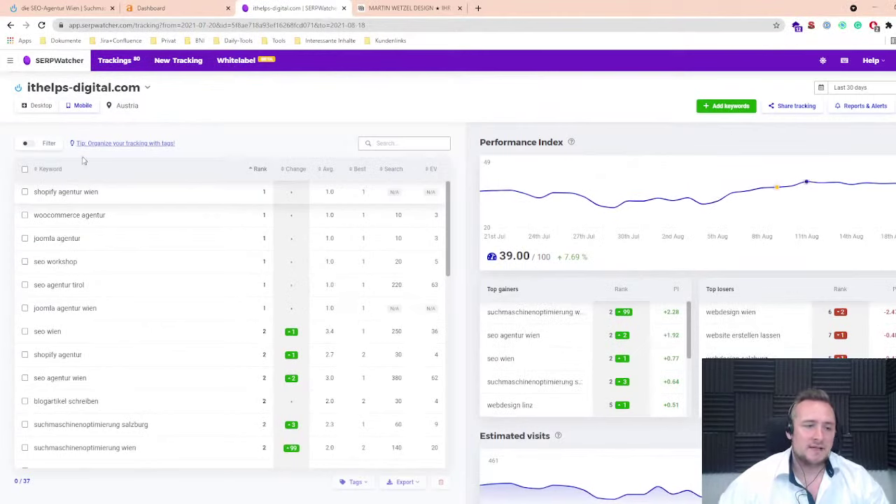
pyautogui.click(122, 337)
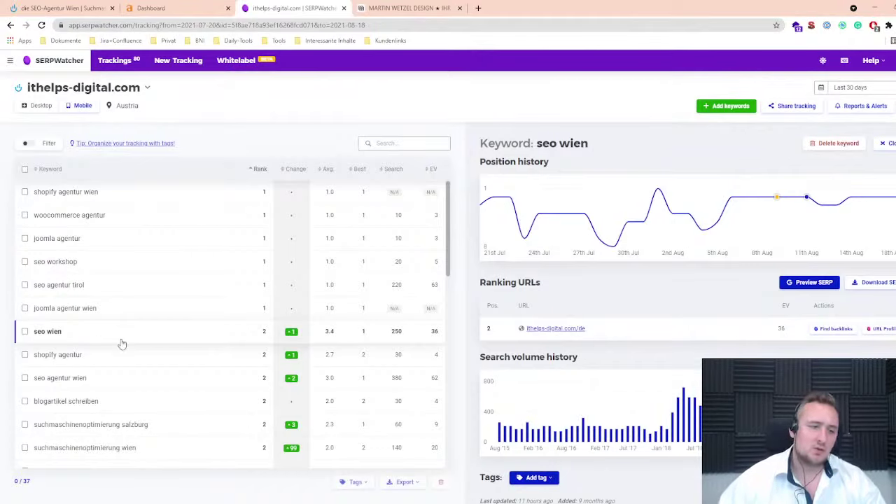
# Set the timeframe to the entire history and compare the position histories of the keywords "shopify agentur wien" and "seo wien"
pyautogui.moveTo(498, 238)
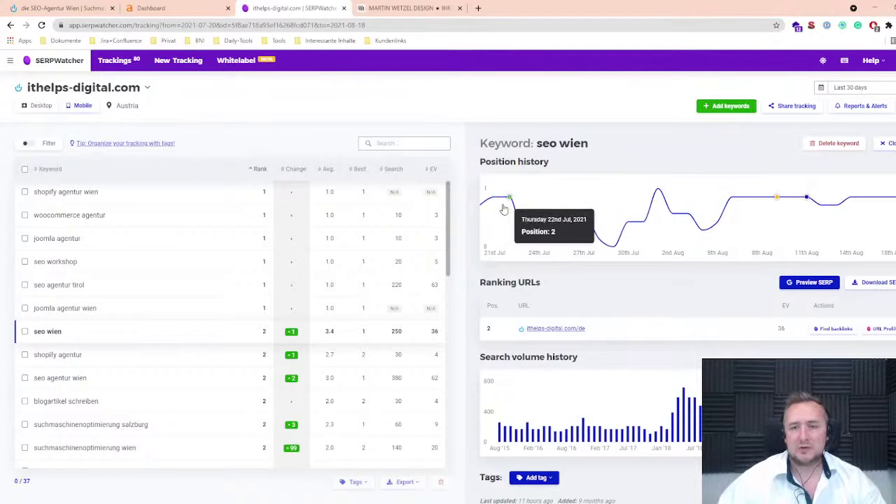
pyautogui.moveTo(523, 232)
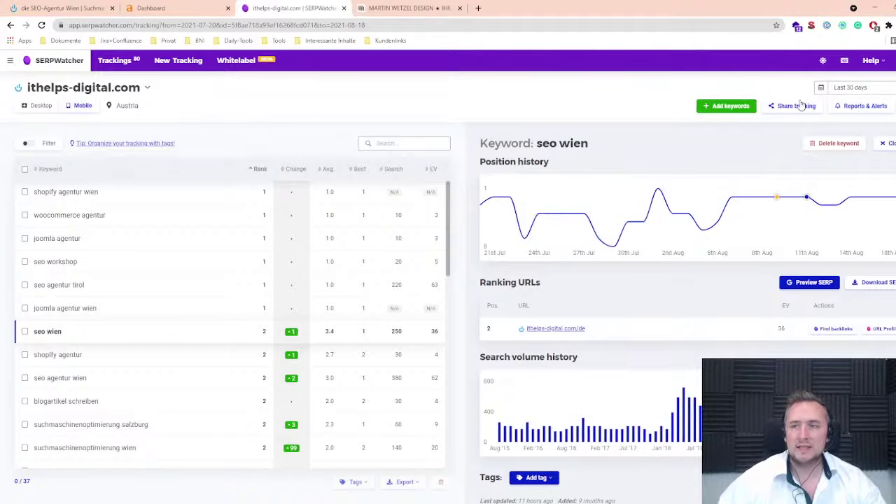
pyautogui.click(860, 90)
pyautogui.click(655, 219)
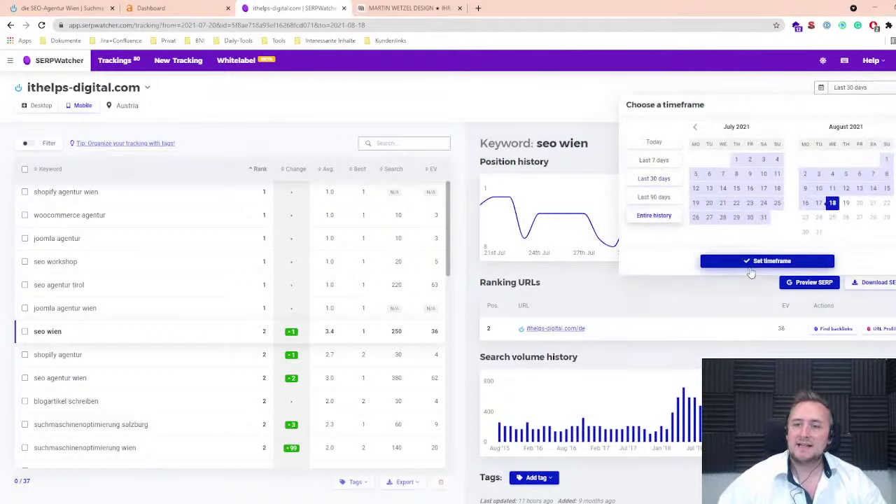
pyautogui.click(746, 269)
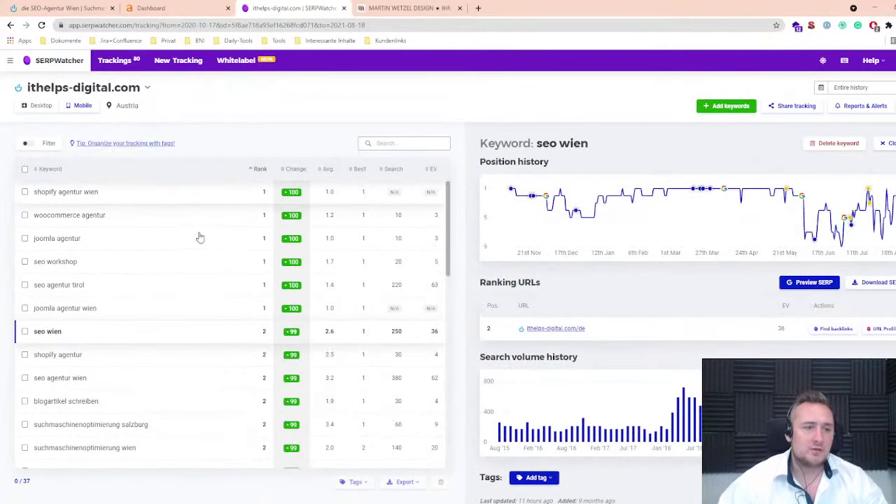
pyautogui.click(84, 192)
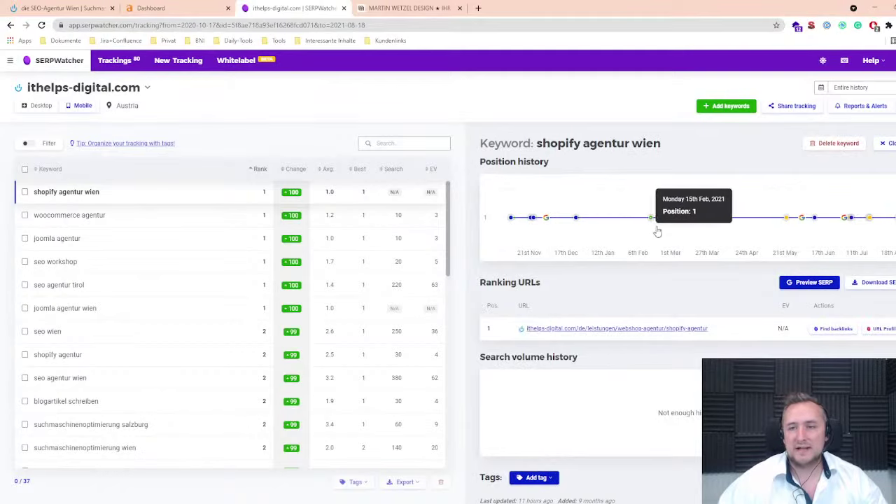
pyautogui.click(98, 338)
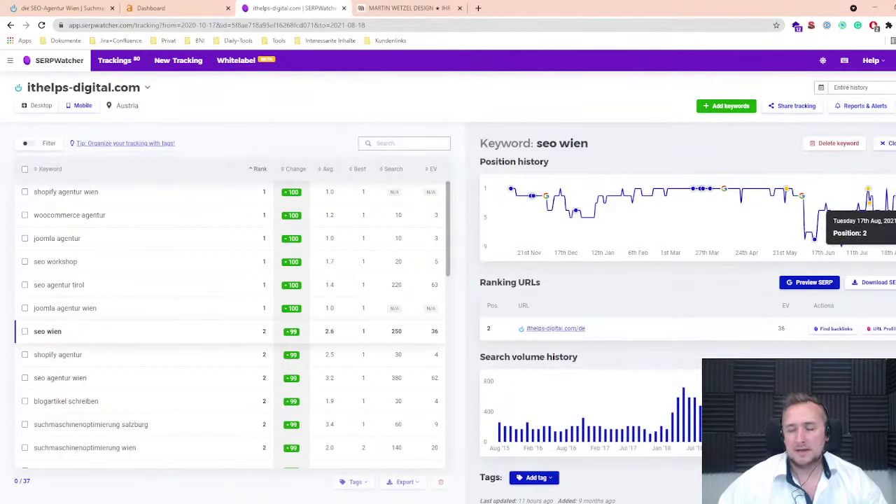
# Set the timeframe to the last 30 days and examine the August positions of the keyword "seo wien"
pyautogui.click(833, 89)
pyautogui.click(654, 179)
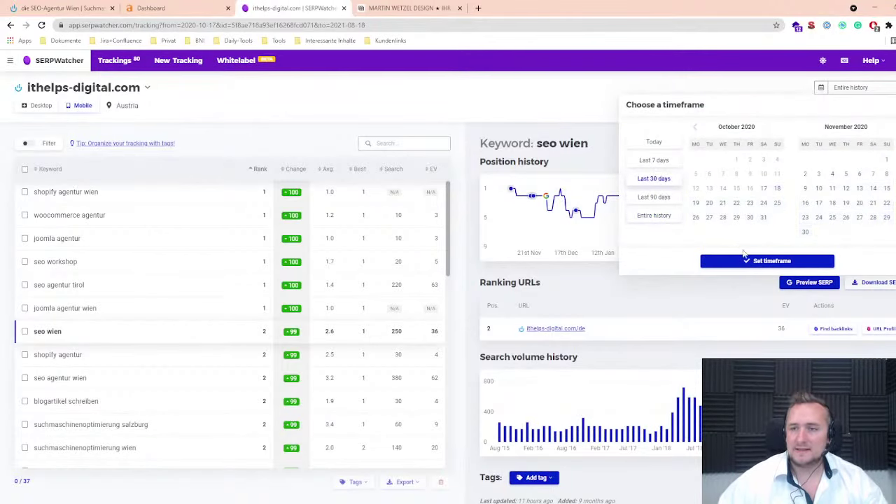
pyautogui.click(749, 263)
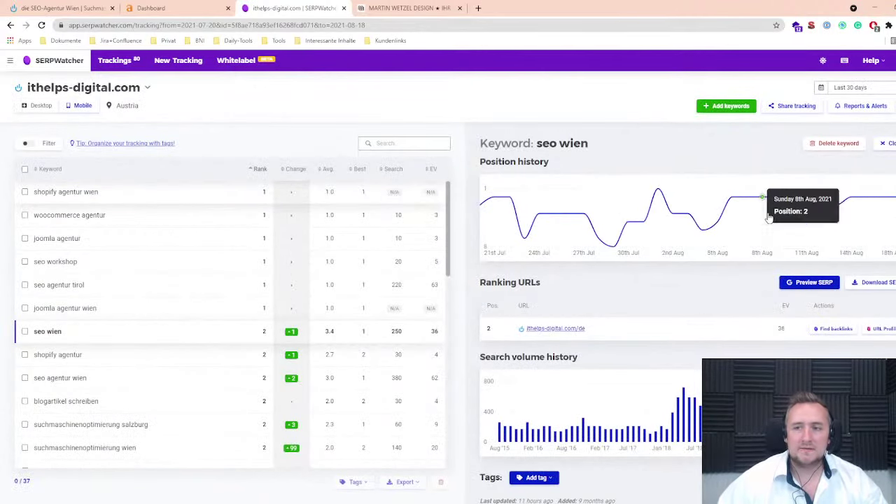
pyautogui.moveTo(776, 210)
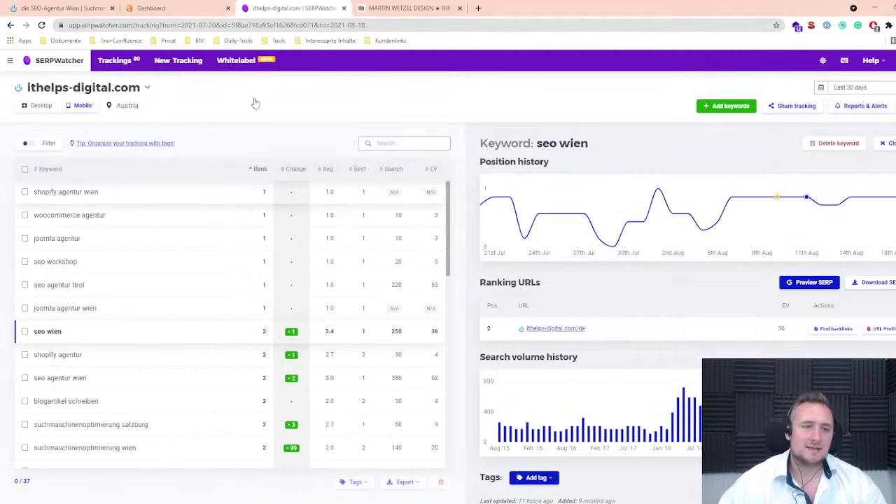
# Search the trackings for "ithelps" and switch to the Germany tracking of ithelps-digital.com
pyautogui.click(138, 88)
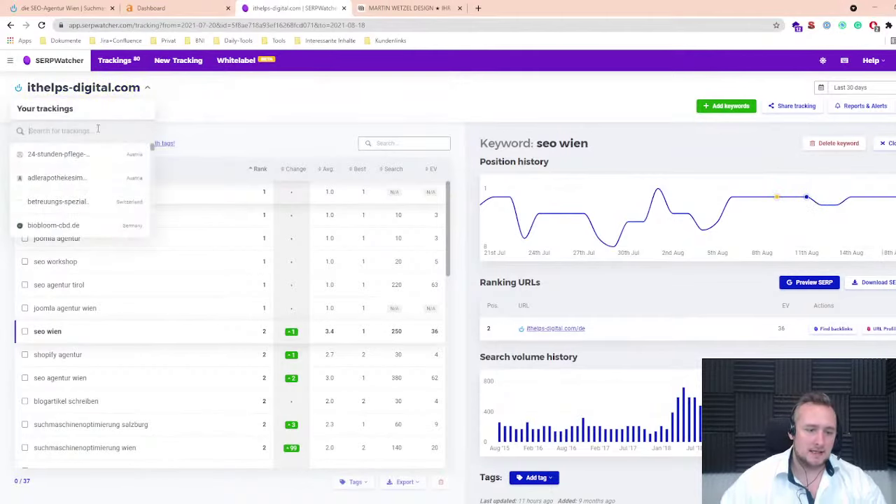
pyautogui.write('ithelps')
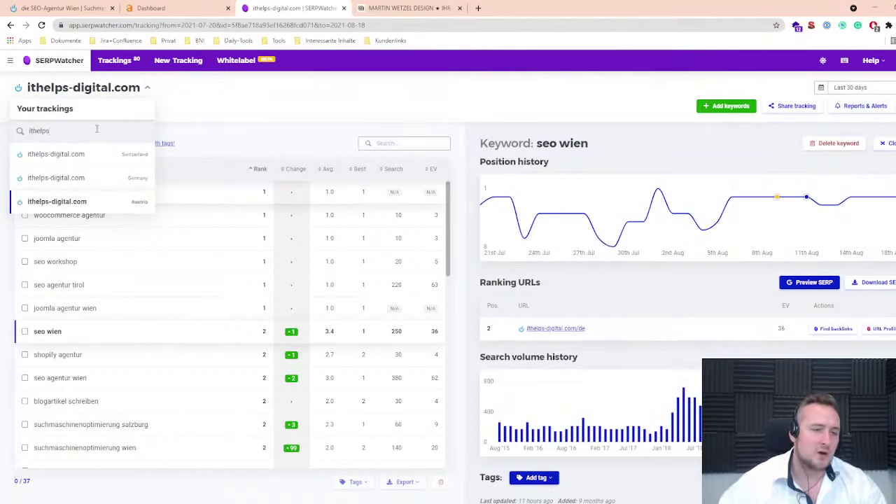
pyautogui.click(80, 183)
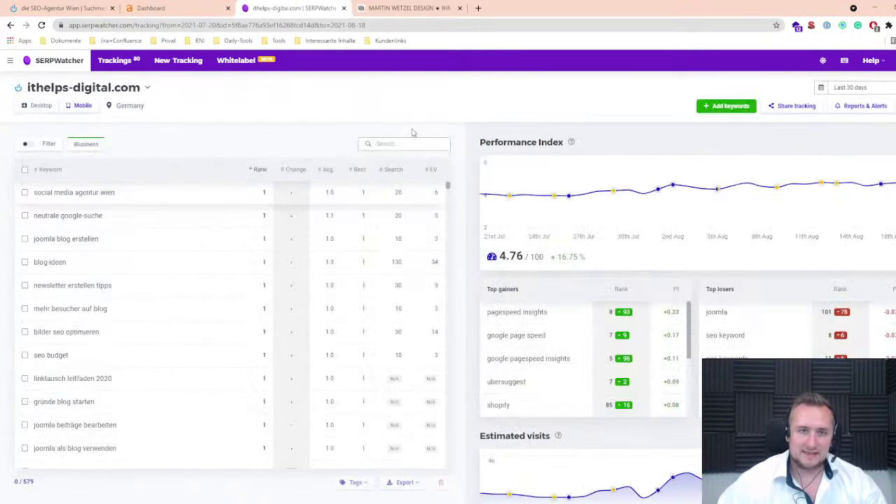
# Filter the tracked keywords by "page spe" and examine the late-July position history of "google page speed"
pyautogui.click(407, 143)
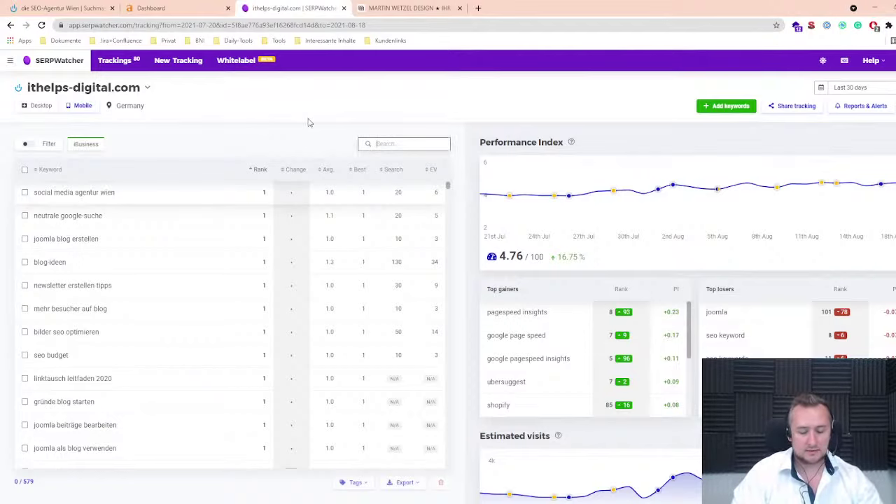
pyautogui.write('page')
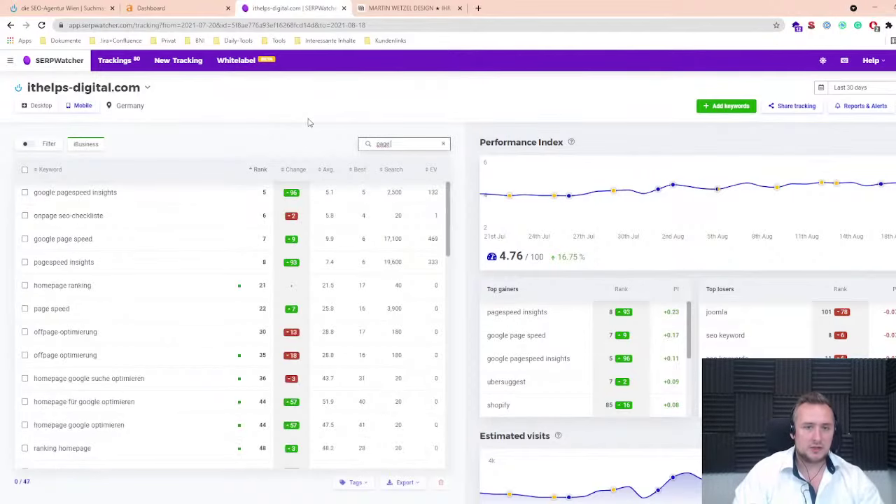
pyautogui.write(' spe')
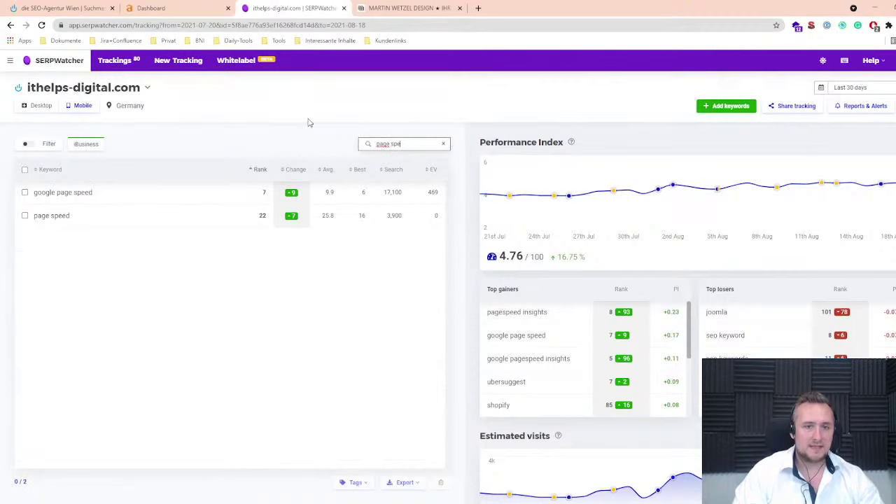
pyautogui.click(203, 202)
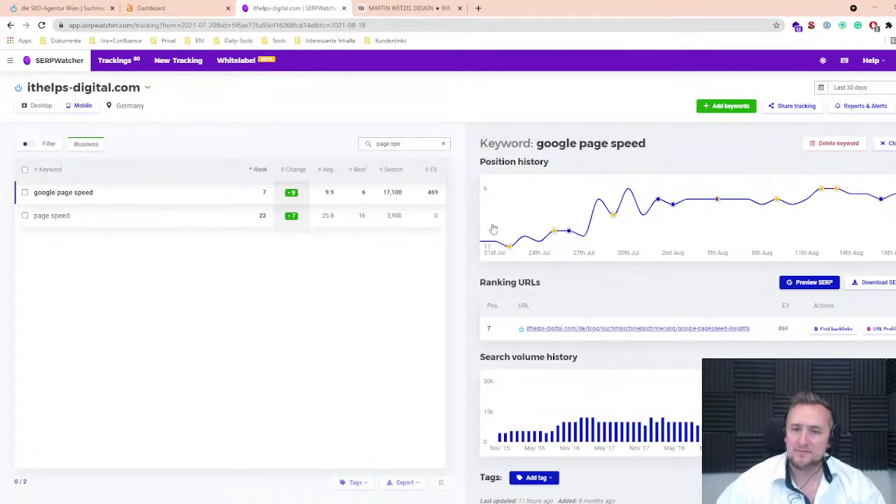
pyautogui.moveTo(501, 245)
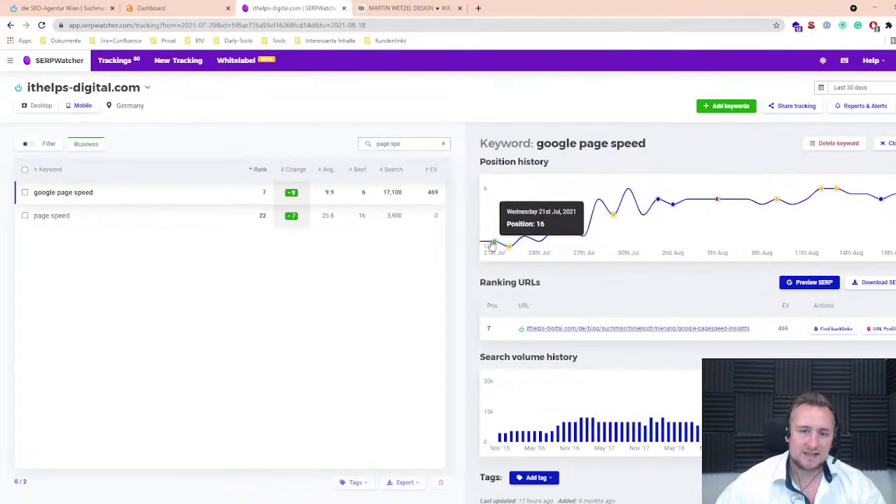
pyautogui.moveTo(568, 245)
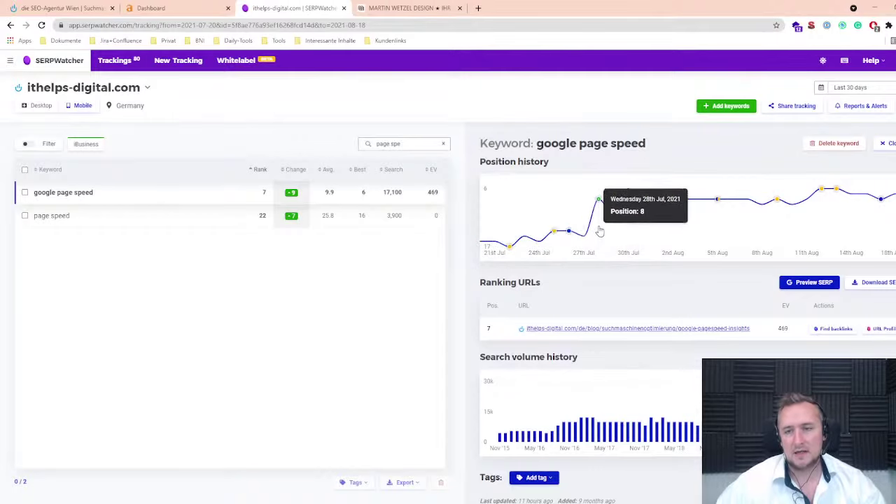
pyautogui.moveTo(609, 222)
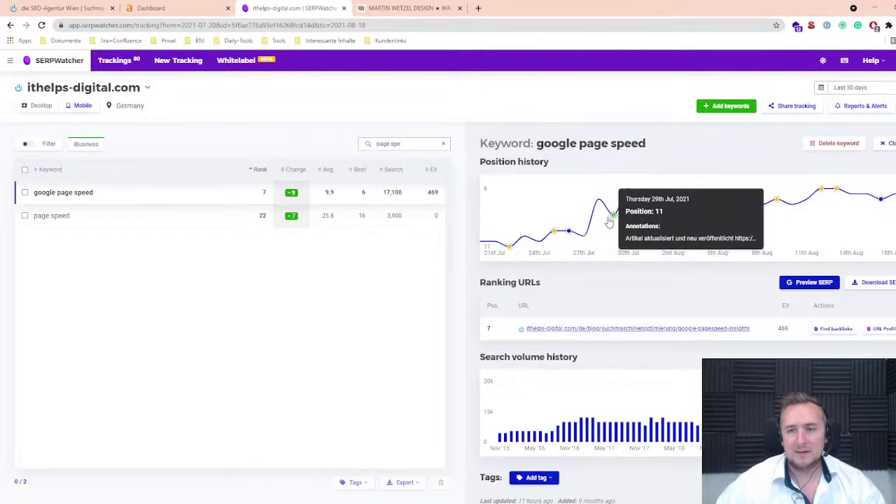
# Read the chart comments of 22 and 25 July 2021 for "google page speed" and examine the position changes along the curve
pyautogui.click(510, 250)
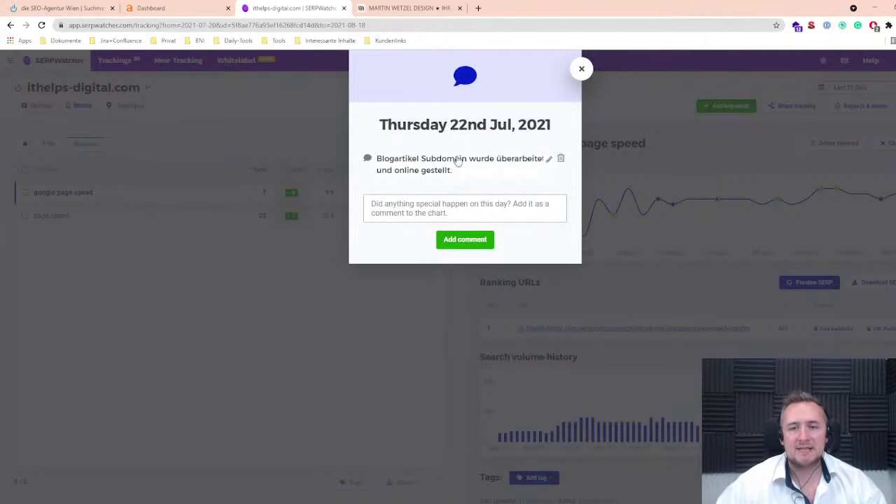
pyautogui.click(581, 70)
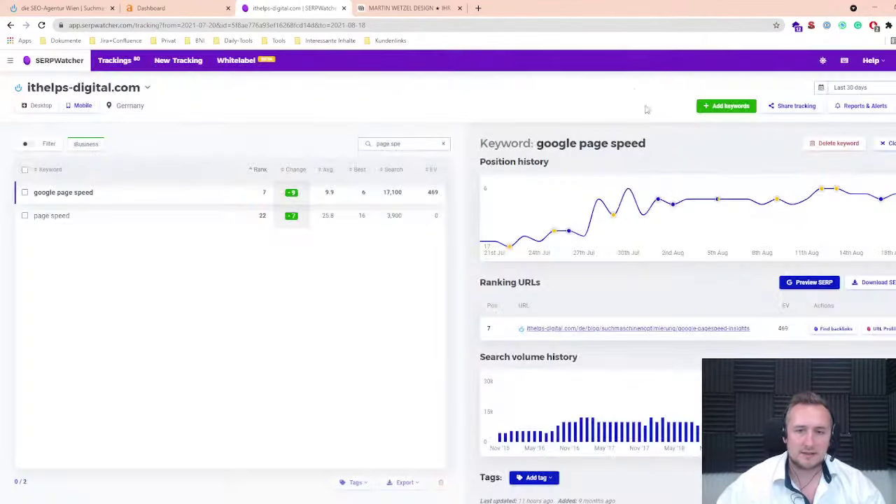
pyautogui.click(551, 231)
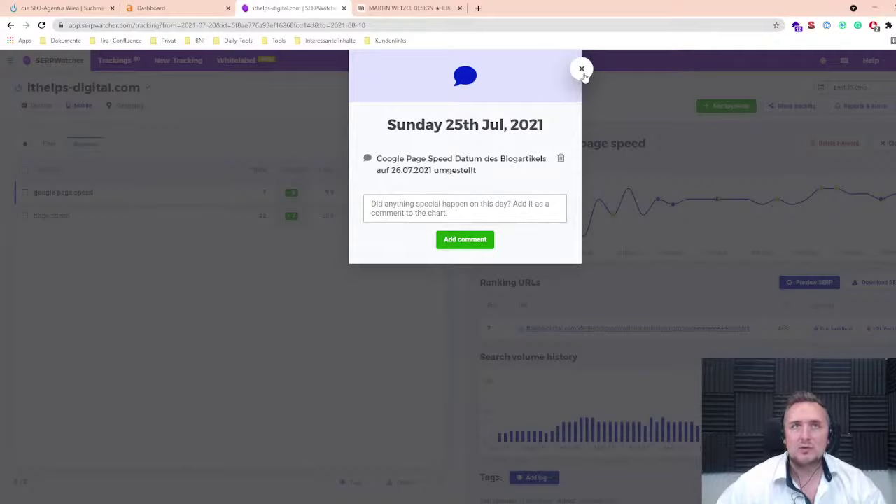
pyautogui.moveTo(399, 181)
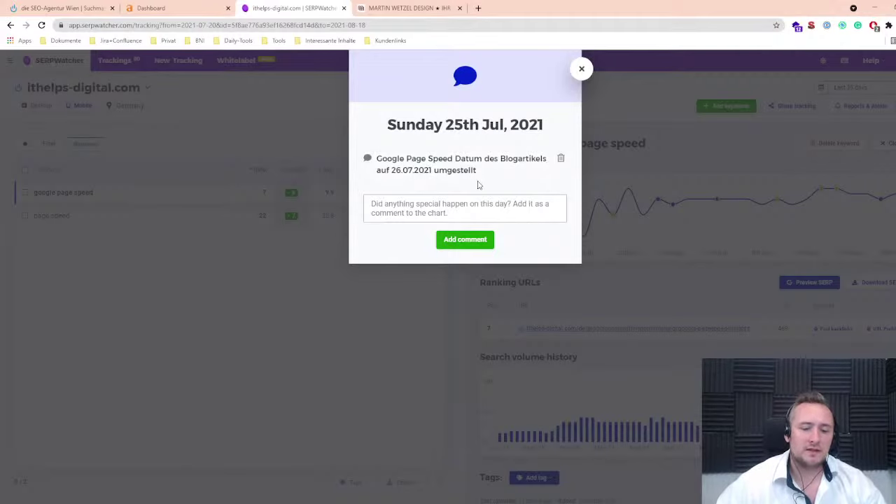
pyautogui.click(581, 69)
pyautogui.moveTo(554, 242)
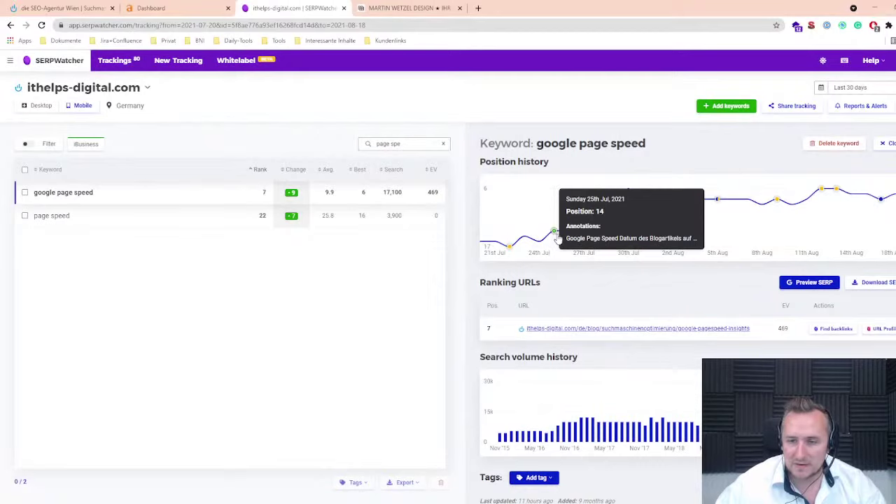
pyautogui.moveTo(594, 239)
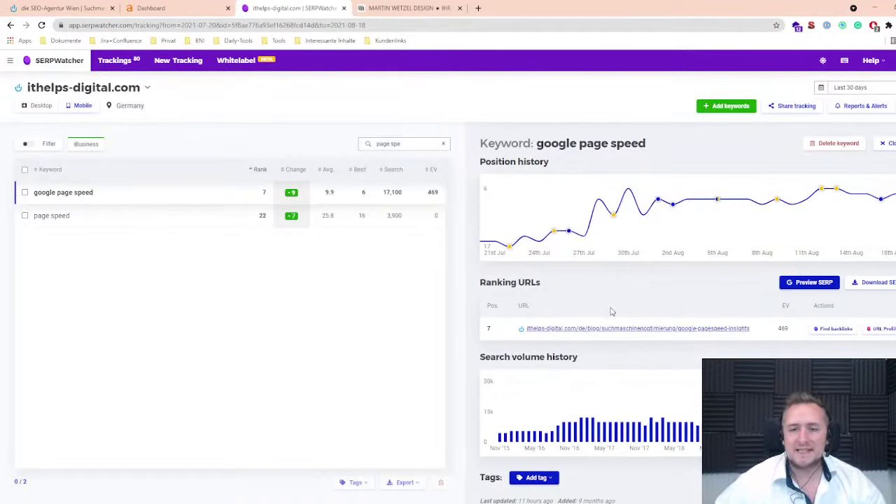
pyautogui.moveTo(893, 195)
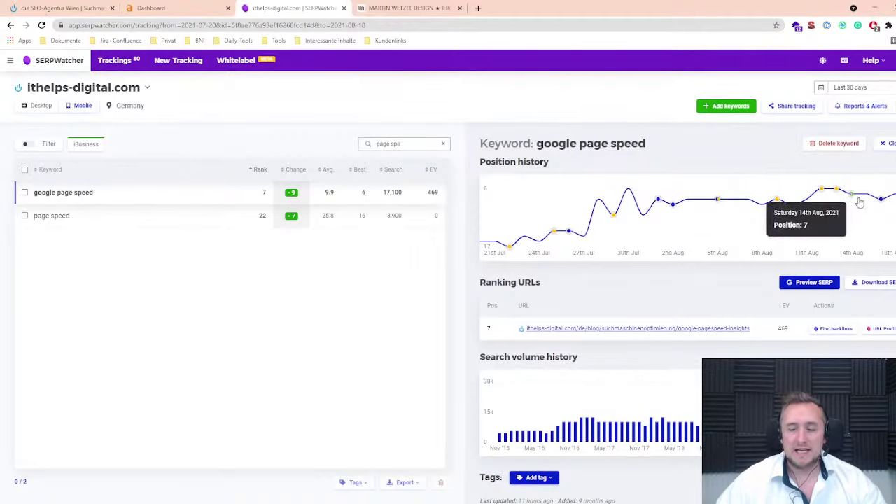
pyautogui.moveTo(584, 245)
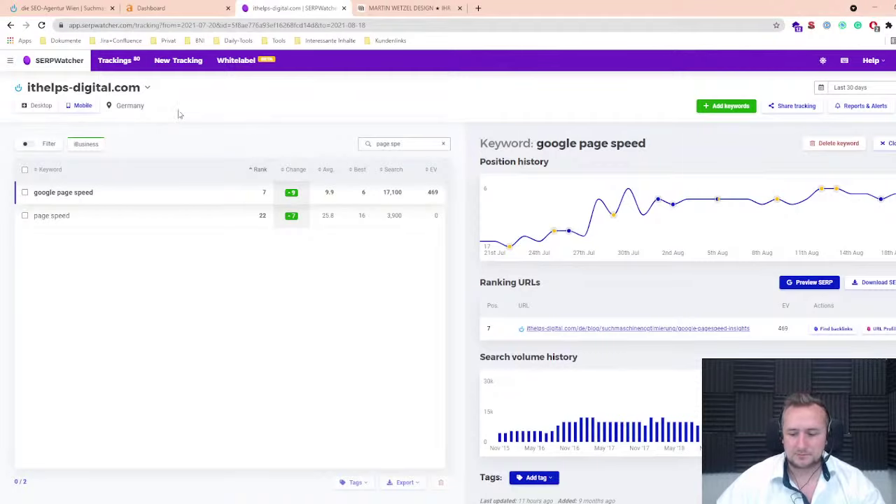
# Close the SERPWatcher page and open google.at in a new browser tab
pyautogui.click(343, 7)
pyautogui.click(360, 8)
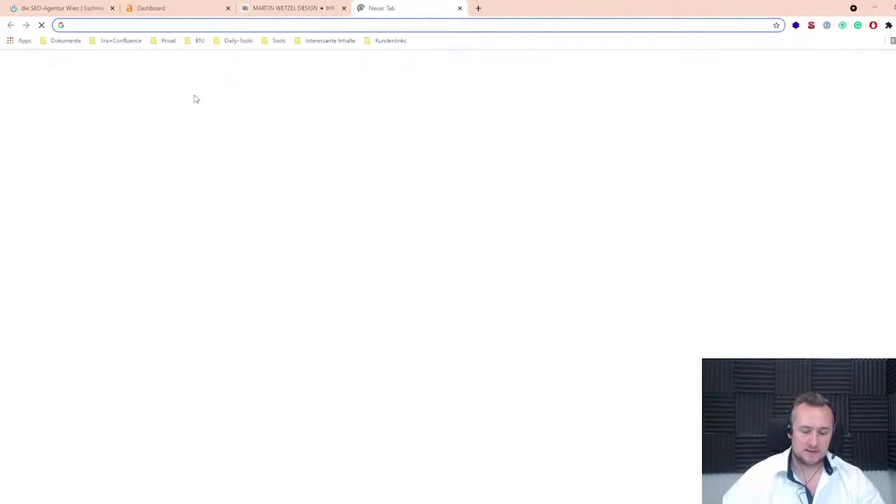
pyautogui.write('google.a')
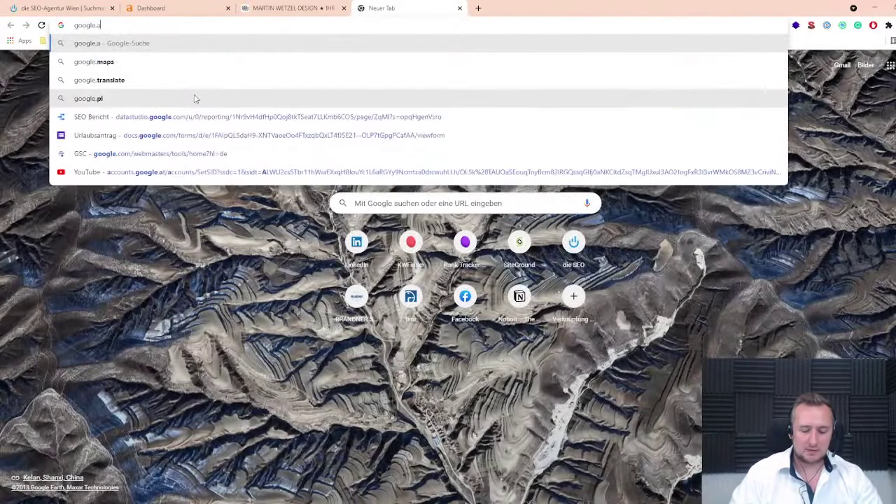
pyautogui.write('t')
pyautogui.press('Return')
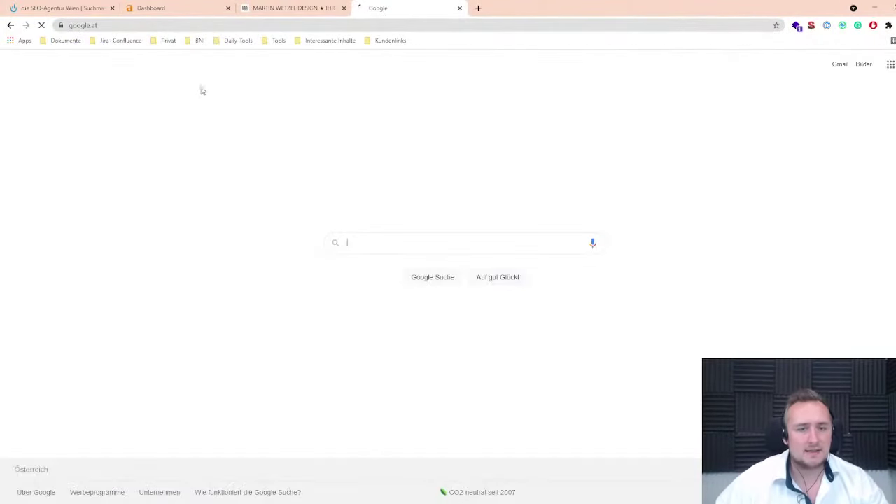
# Search Google for "google ranking check"
pyautogui.write('goog')
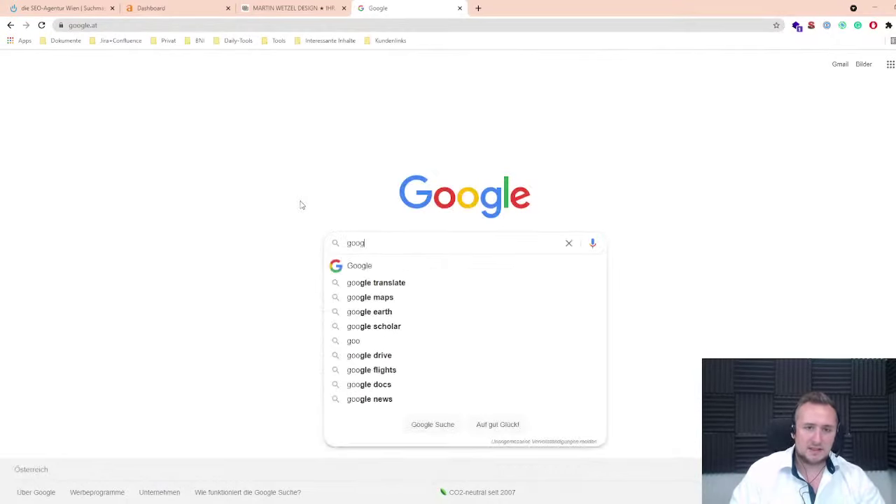
pyautogui.write('le ranking e')
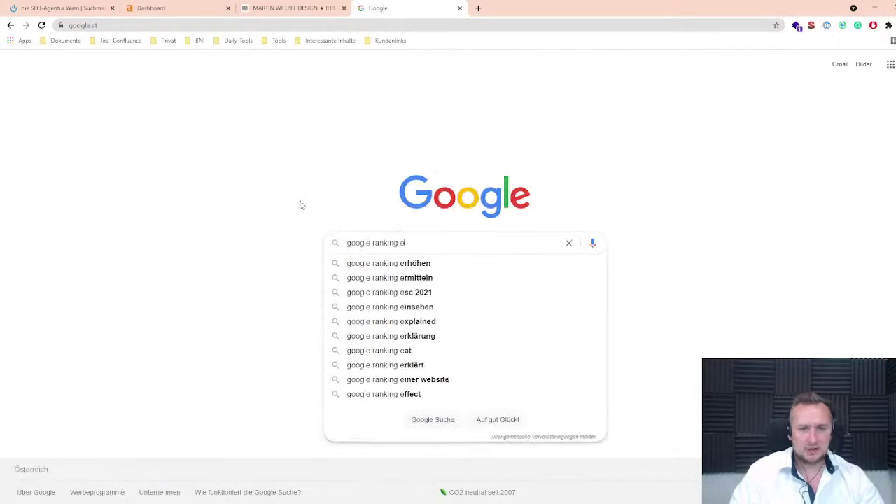
pyautogui.press('BackSpace')
pyautogui.write('check')
pyautogui.press('Return')
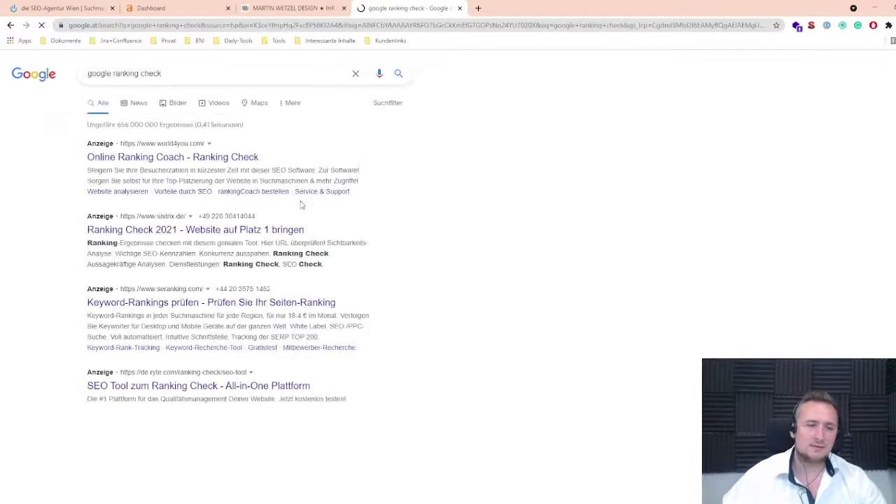
# Review the organic results, view the Google Ranking Live Check page on keyword-tools.org and return to the search results
pyautogui.scroll(-4, 430, 215)
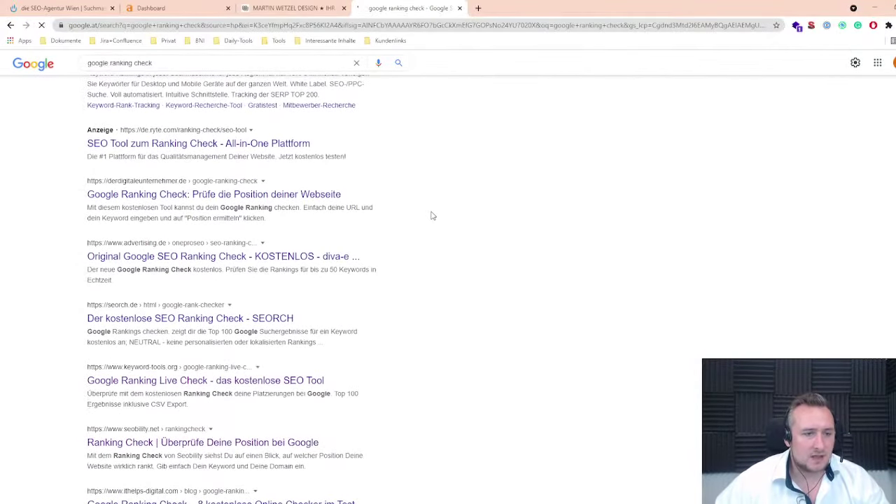
pyautogui.scroll(-2, 432, 215)
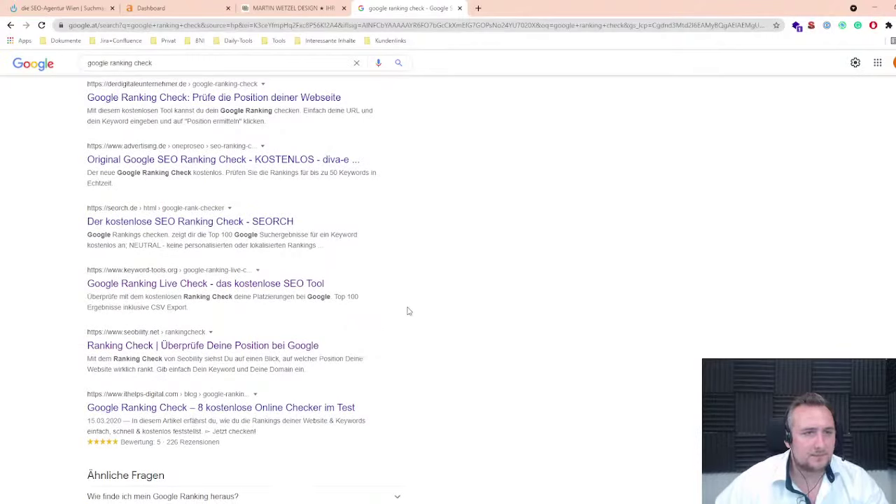
pyautogui.scroll(1, 368, 311)
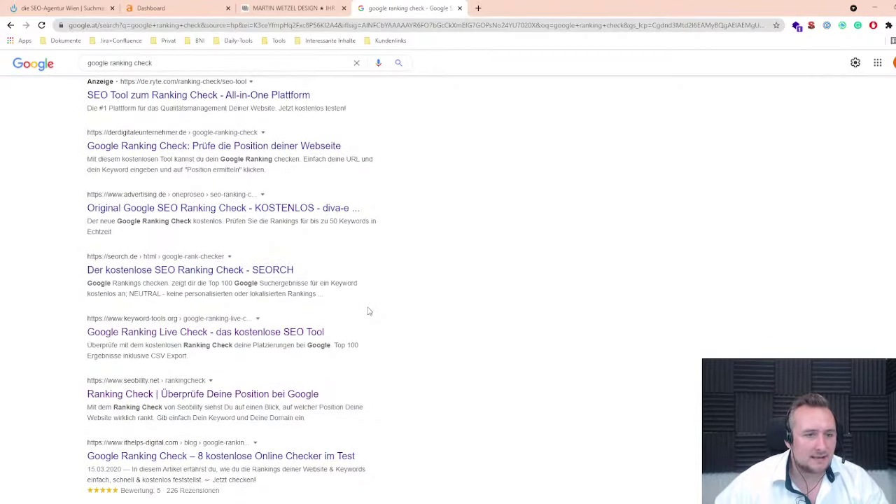
pyautogui.scroll(-1, 368, 311)
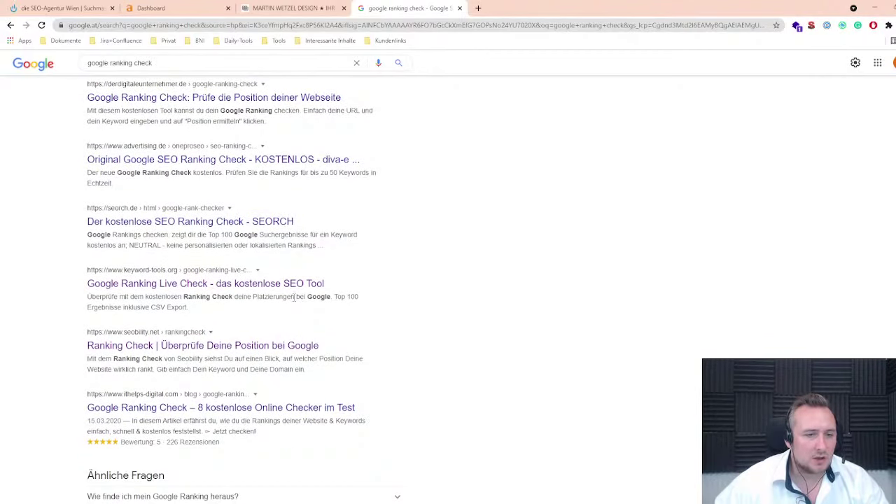
pyautogui.click(191, 291)
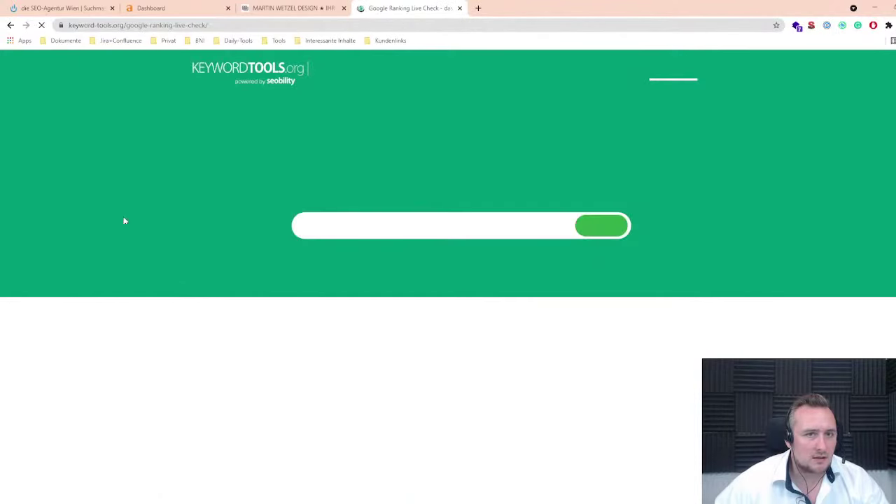
pyautogui.click(11, 24)
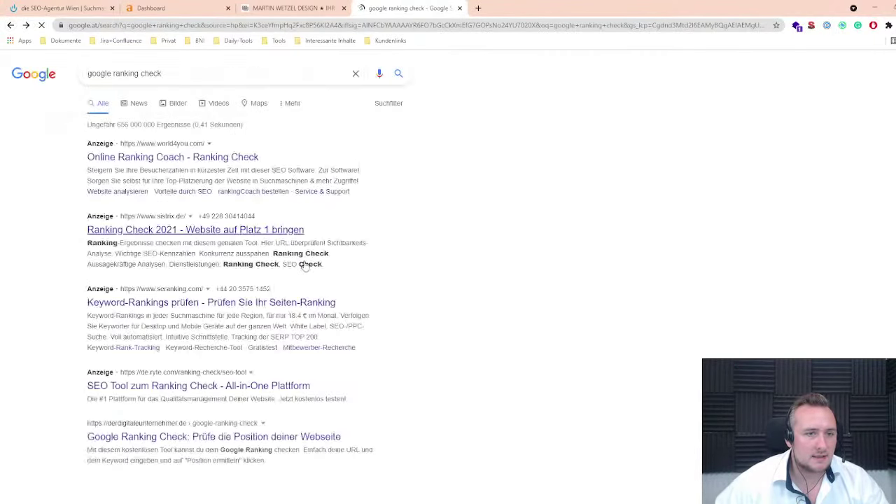